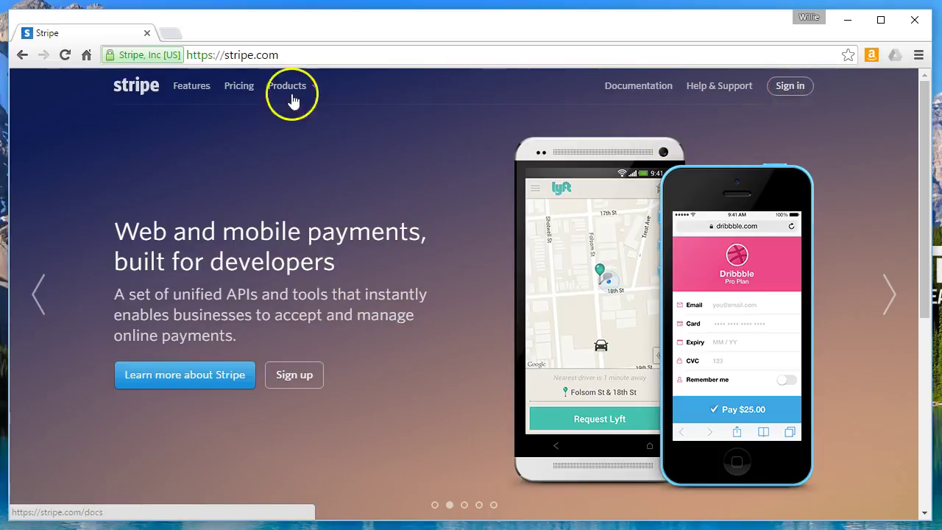
# Open the Features page and scroll through highlights from Built for developers to Seamless security
pyautogui.click(197, 86)
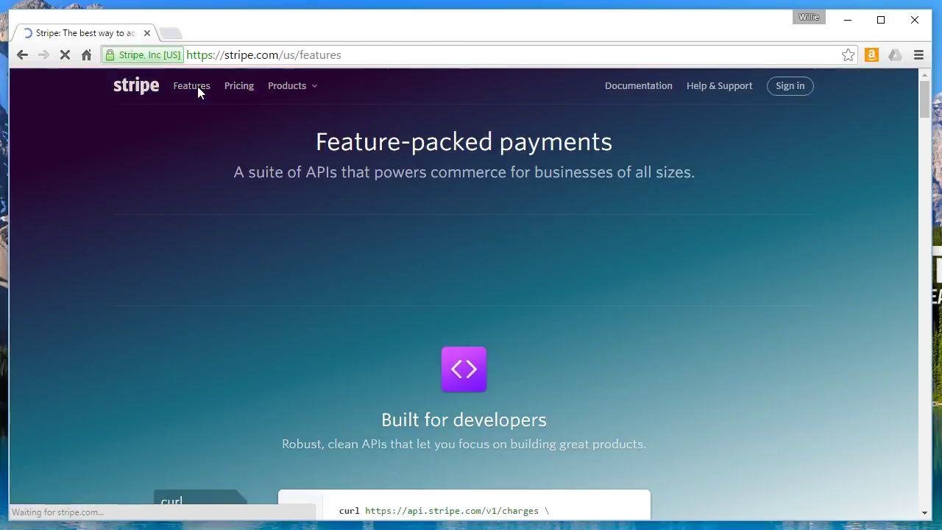
pyautogui.scroll(-4, 322, 214)
pyautogui.scroll(-5, 321, 316)
pyautogui.scroll(5, 328, 318)
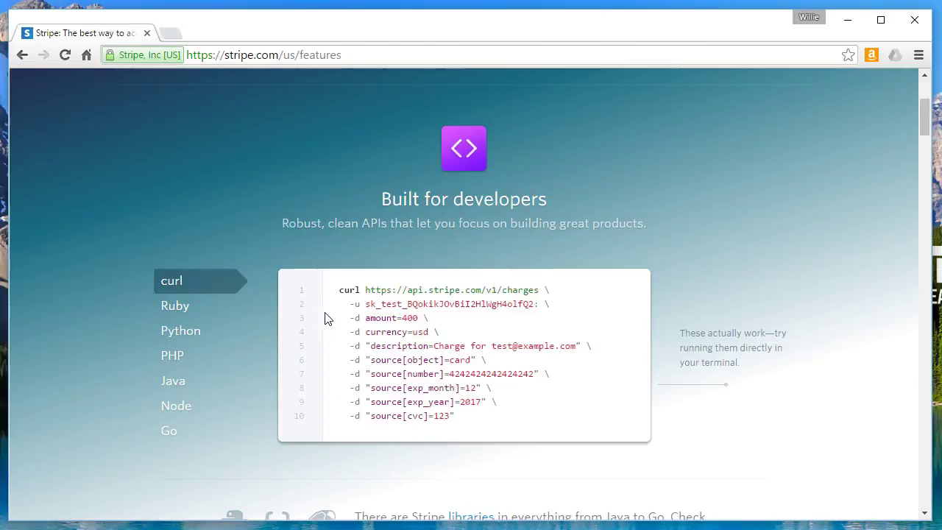
pyautogui.scroll(-8, 326, 315)
pyautogui.scroll(-4, 310, 315)
pyautogui.scroll(-4, 311, 315)
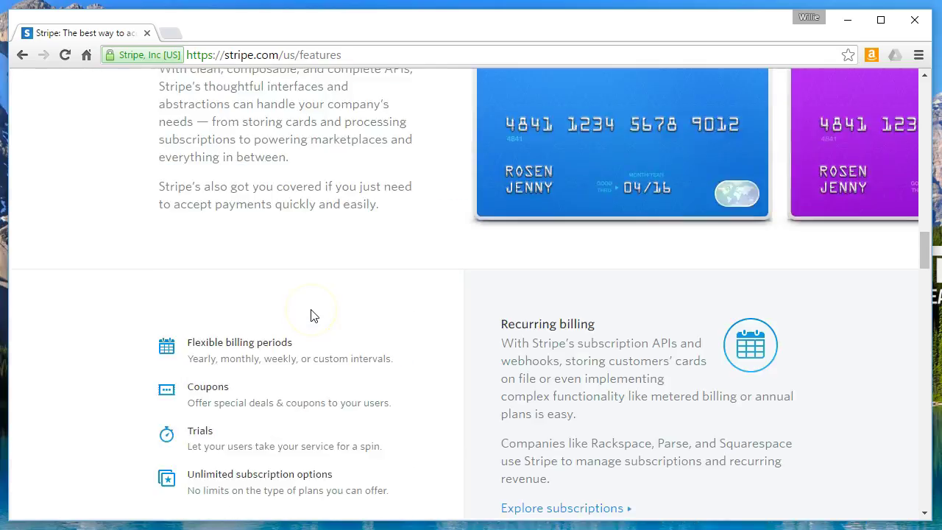
pyautogui.scroll(5, 310, 315)
pyautogui.scroll(5, 310, 315)
pyautogui.scroll(10, 311, 315)
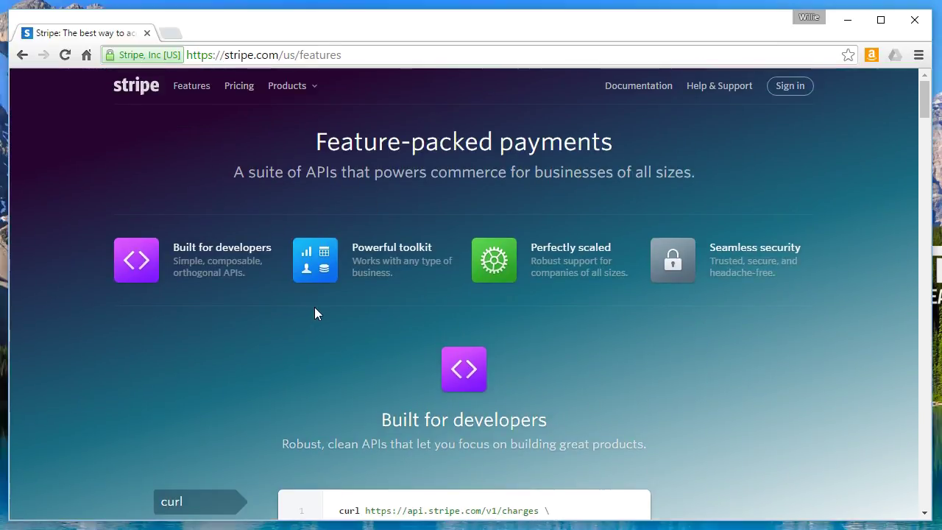
# Open Pricing and inspect the pay-as-you-go rate of 2.9% + 30¢ per card charge
pyautogui.click(240, 89)
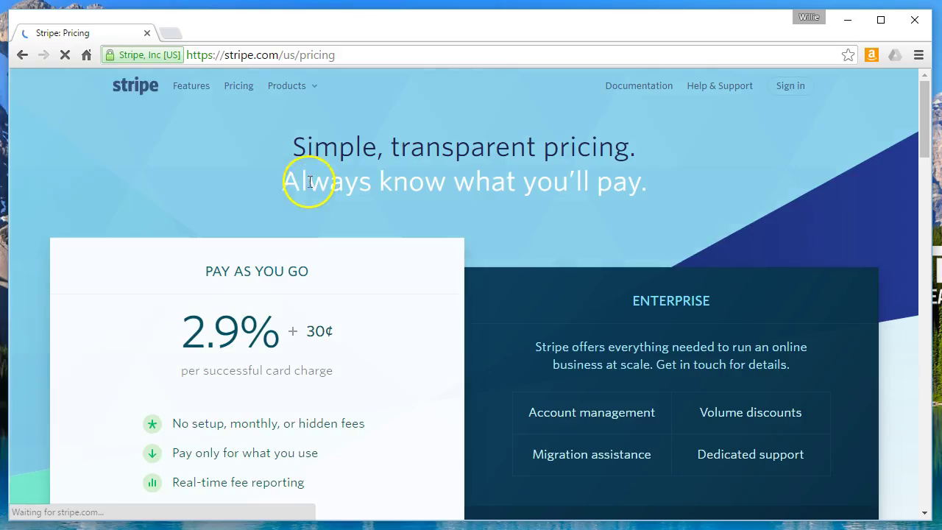
pyautogui.scroll(-2, 287, 293)
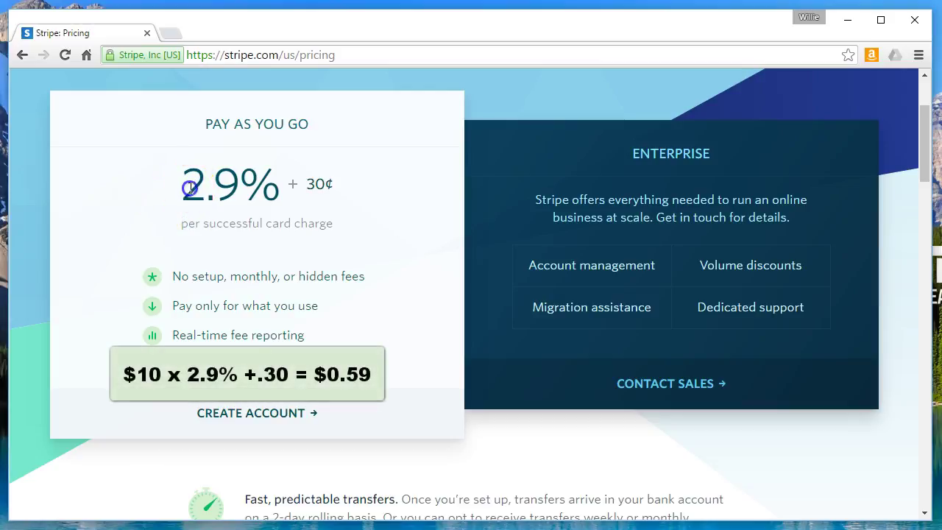
pyautogui.moveTo(190, 188); pyautogui.dragTo(206, 186)
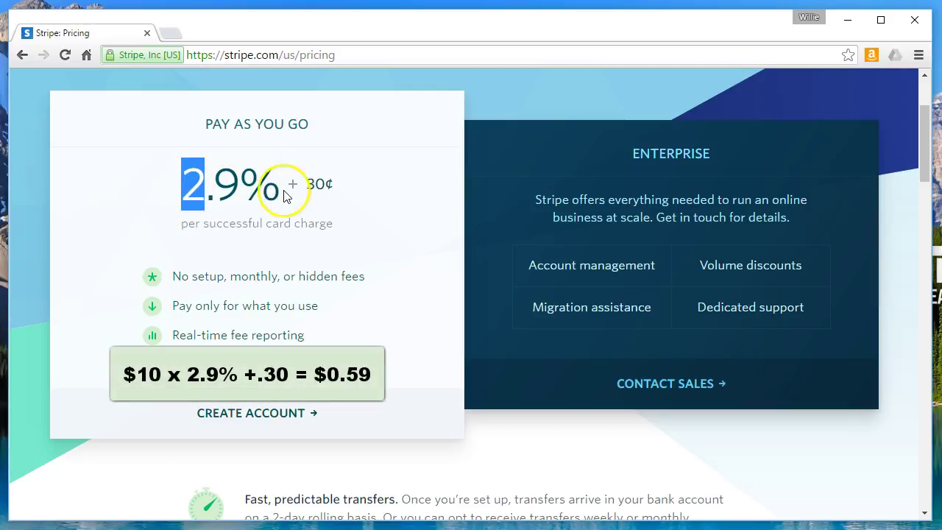
pyautogui.click(250, 185)
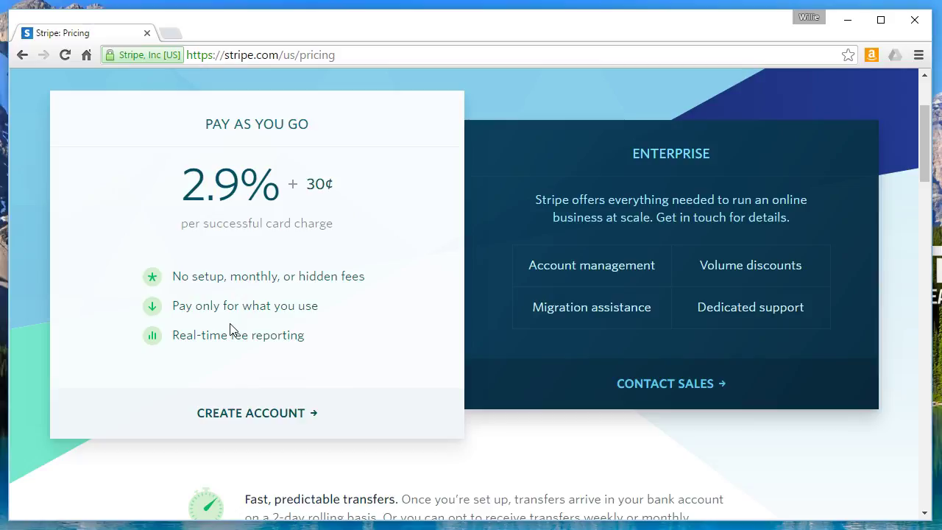
pyautogui.scroll(-2, 230, 328)
pyautogui.scroll(4, 230, 328)
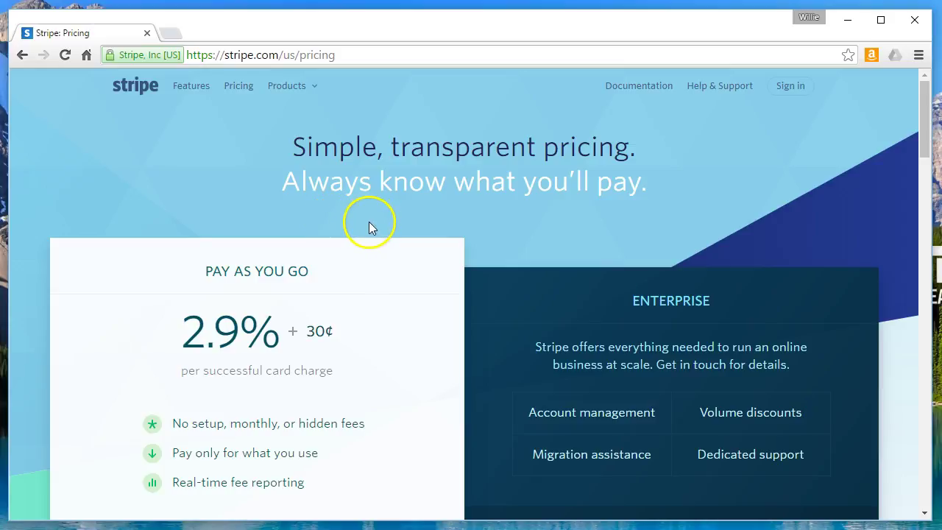
# Glance at the Products dropdown, then go to the 'Welcome Back!' login form via Sign in
pyautogui.click(273, 87)
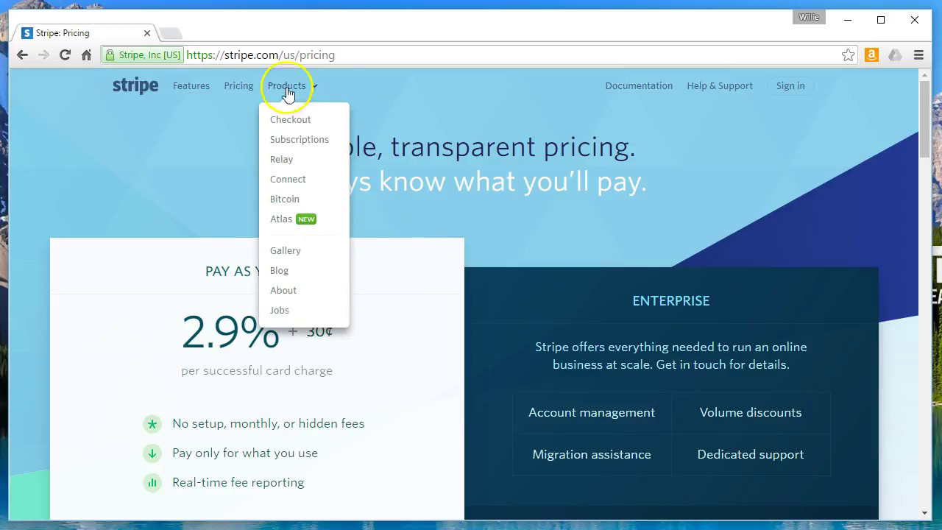
pyautogui.click(290, 87)
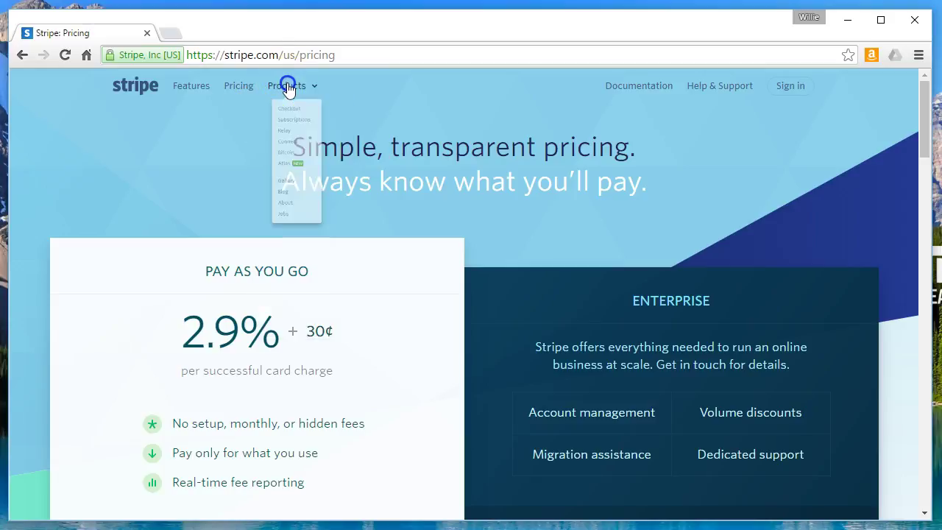
pyautogui.click(799, 88)
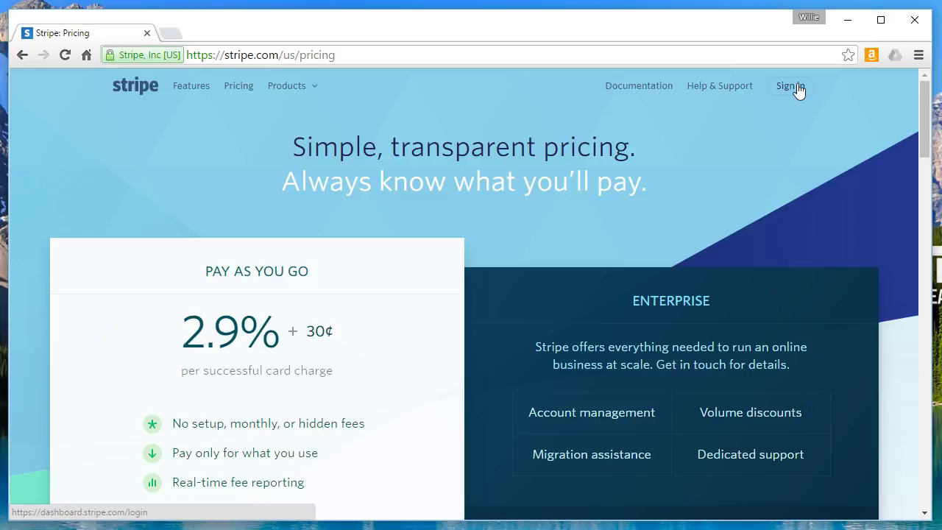
pyautogui.click(798, 88)
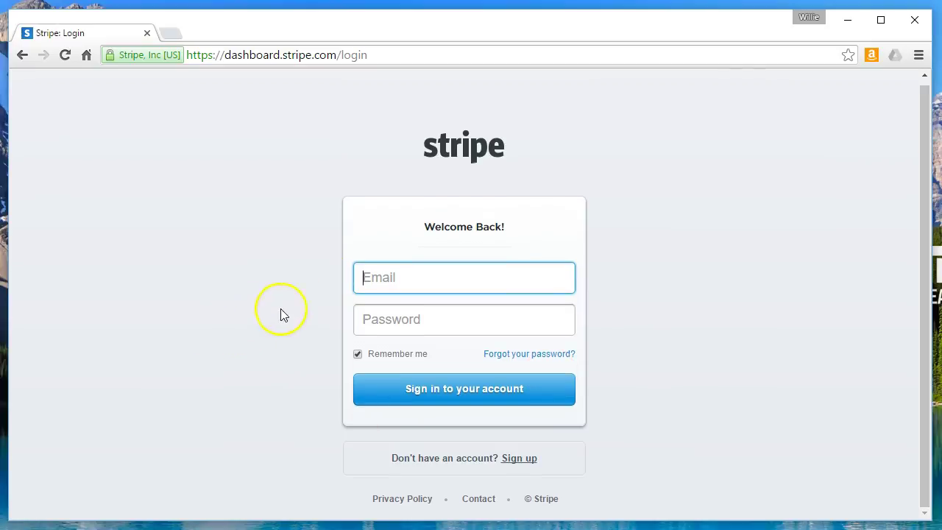
# Follow the Sign up link to the 'Create your Stripe account' form and review its password fields
pyautogui.click(527, 465)
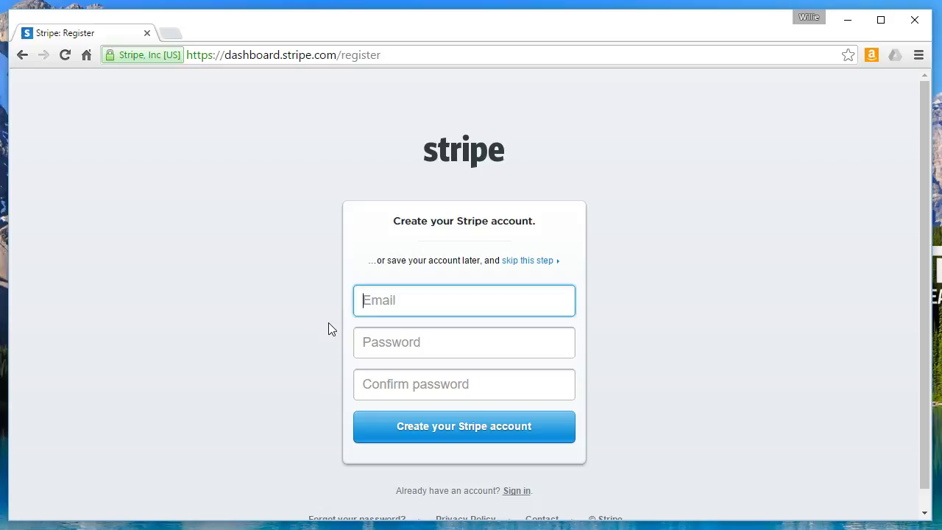
pyautogui.click(502, 398)
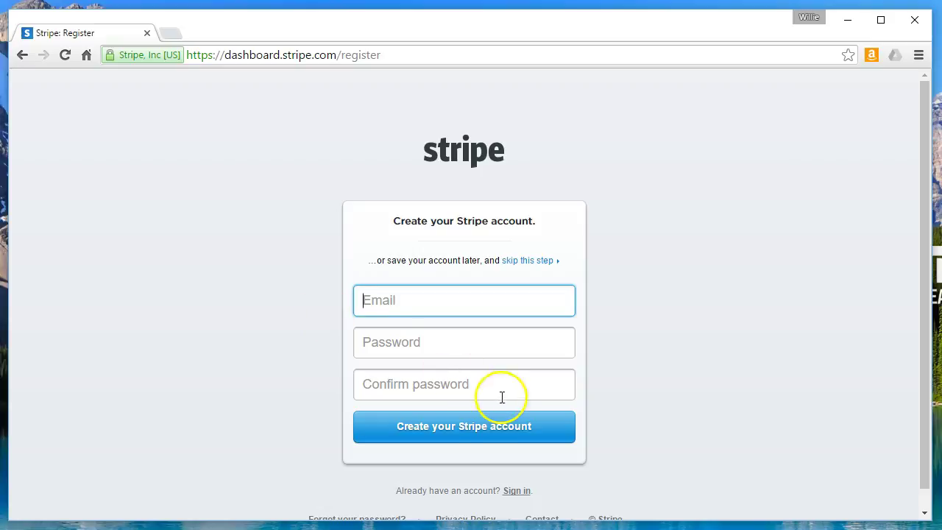
pyautogui.scroll(-1, 478, 433)
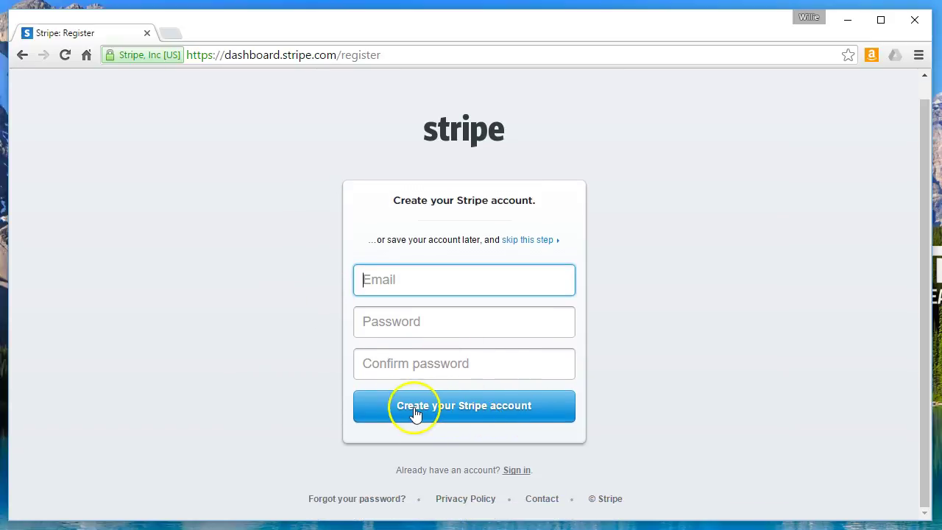
pyautogui.click(504, 412)
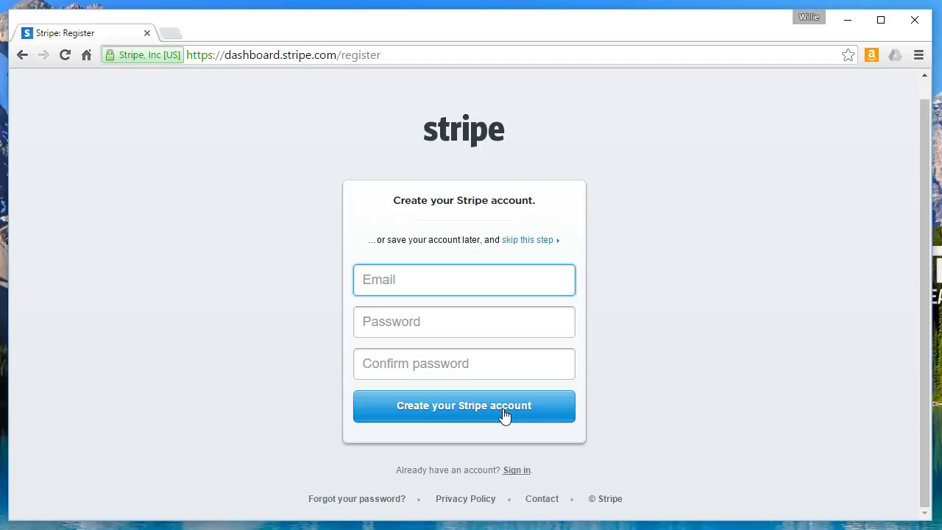
pyautogui.scroll(1, 515, 354)
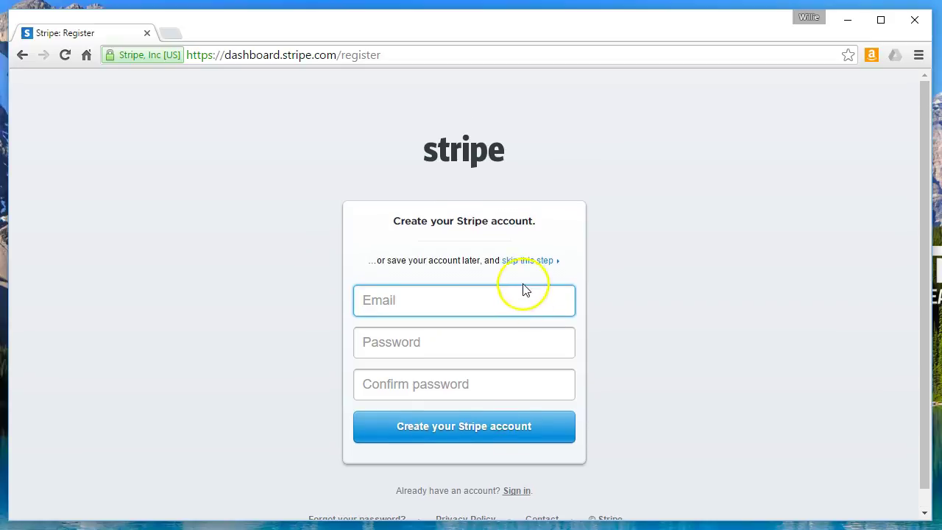
# Return to login, enter the account email and password, and sign in to the test dashboard
pyautogui.click(19, 56)
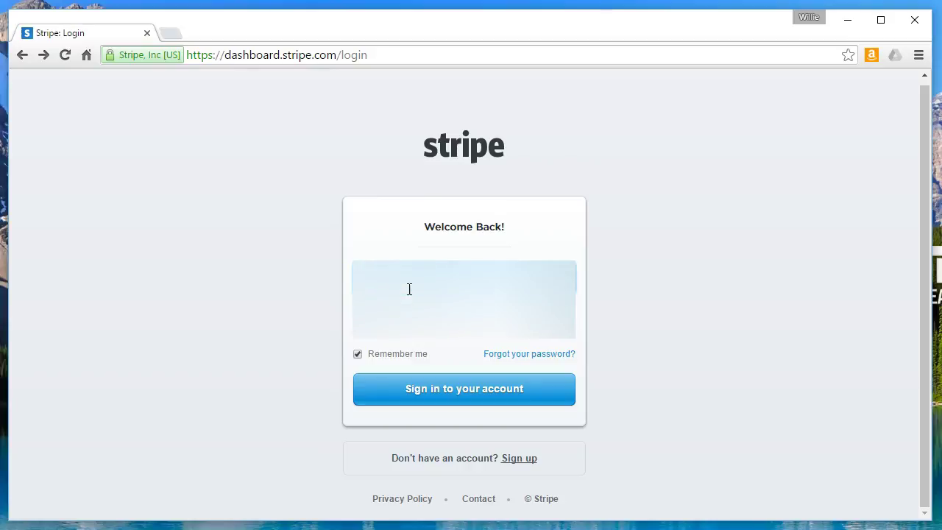
pyautogui.press('Tab')
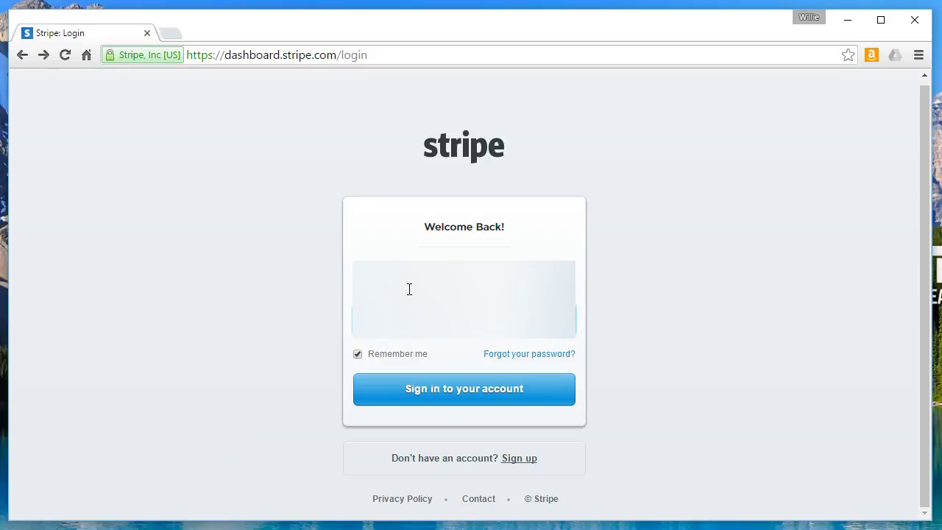
pyautogui.press('Return')
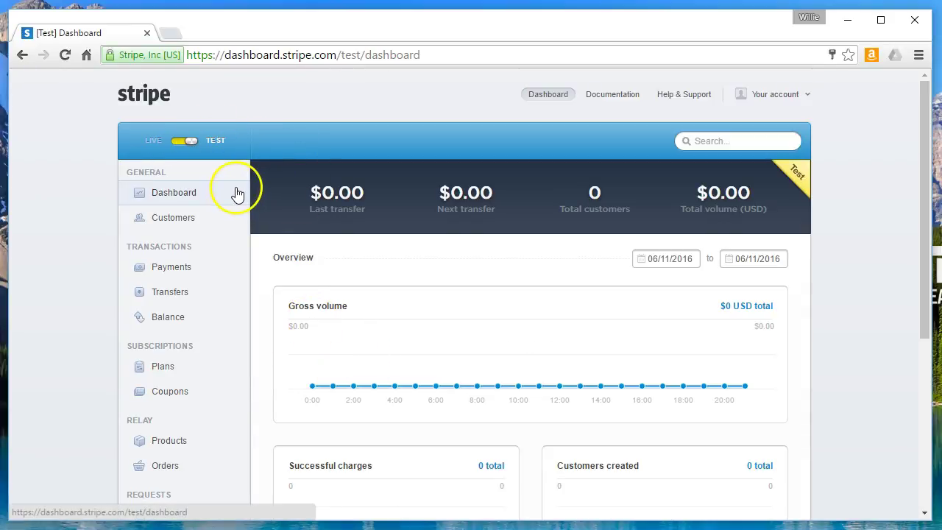
# Scroll the test dashboard, then open the Your account dropdown at the top right
pyautogui.scroll(-3, 252, 301)
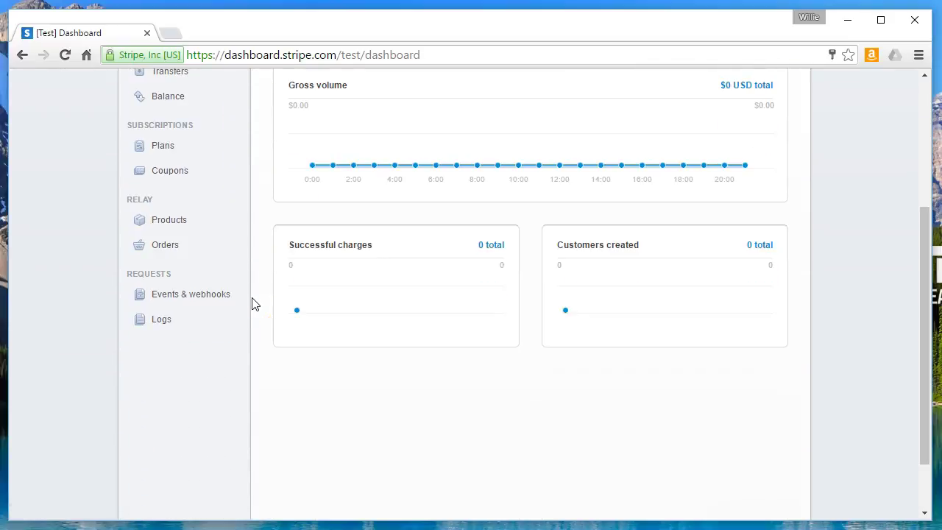
pyautogui.scroll(-1, 252, 301)
pyautogui.scroll(4, 252, 302)
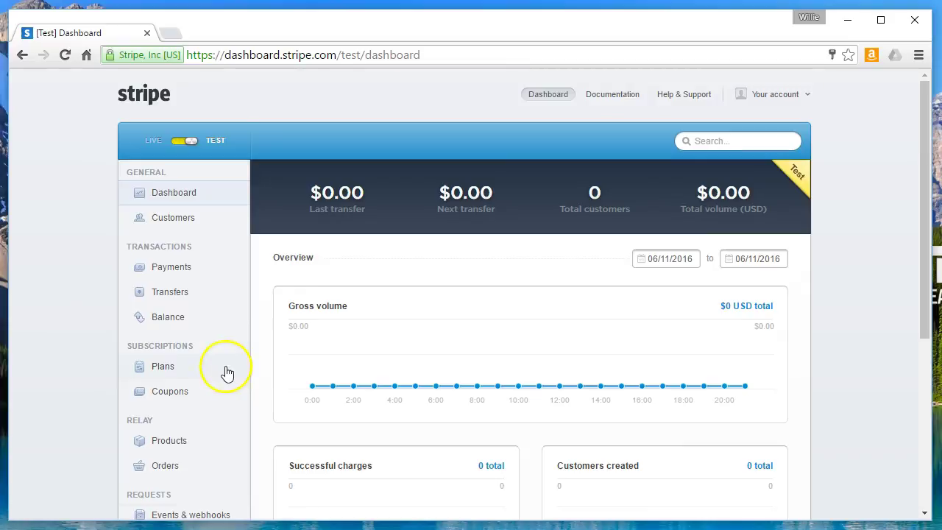
pyautogui.click(792, 97)
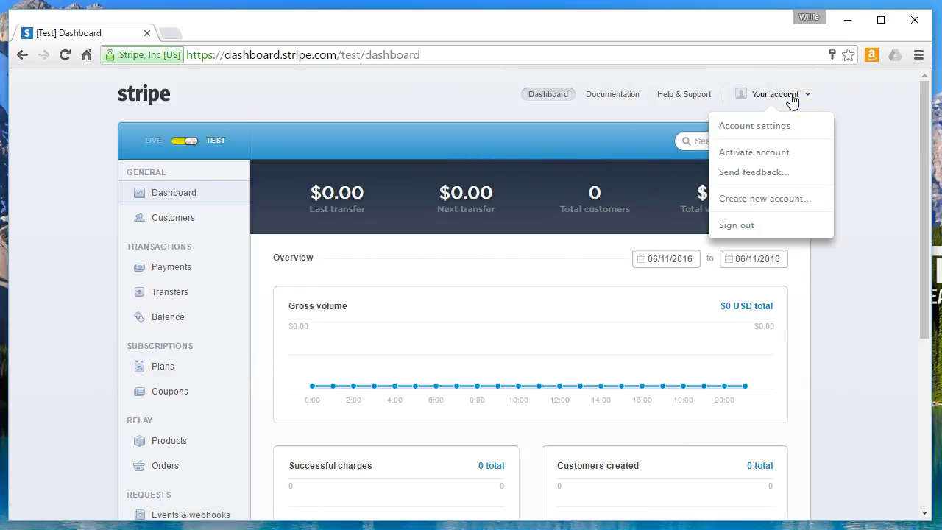
pyautogui.click(787, 103)
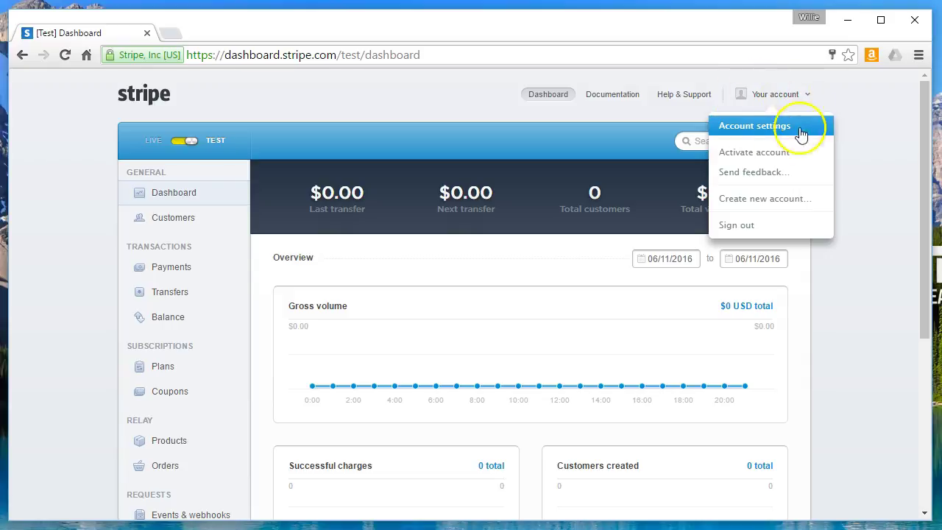
# Open Account settings on the API Keys tab and review the test and live secret keys
pyautogui.click(770, 130)
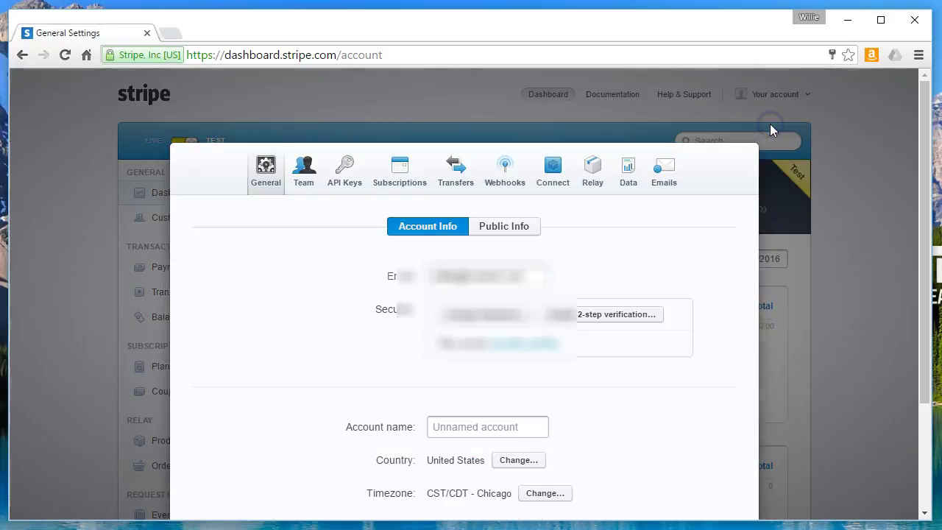
pyautogui.click(343, 168)
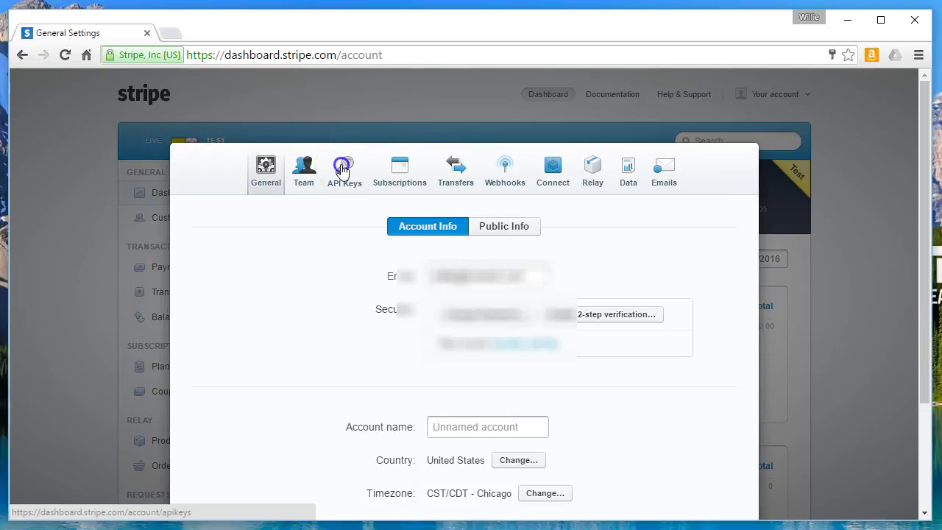
pyautogui.click(346, 237)
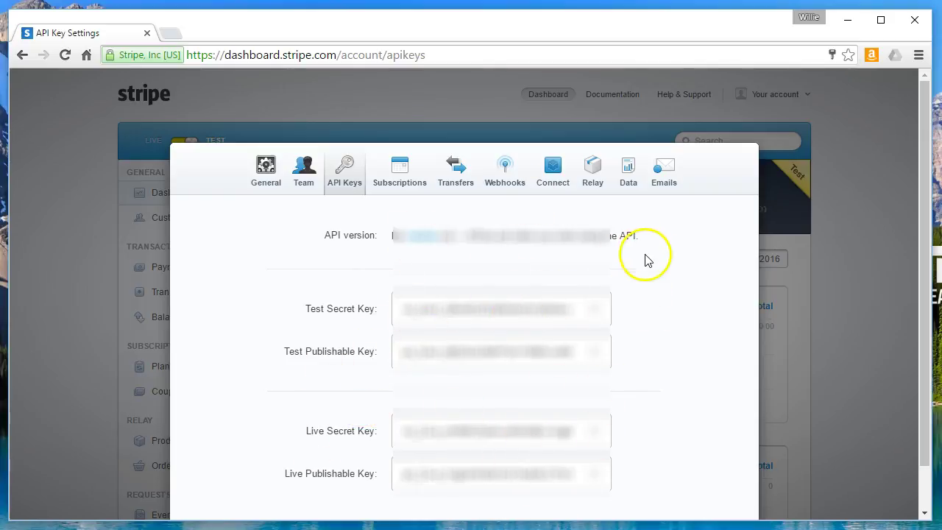
pyautogui.scroll(-1, 624, 343)
pyautogui.scroll(-2, 624, 342)
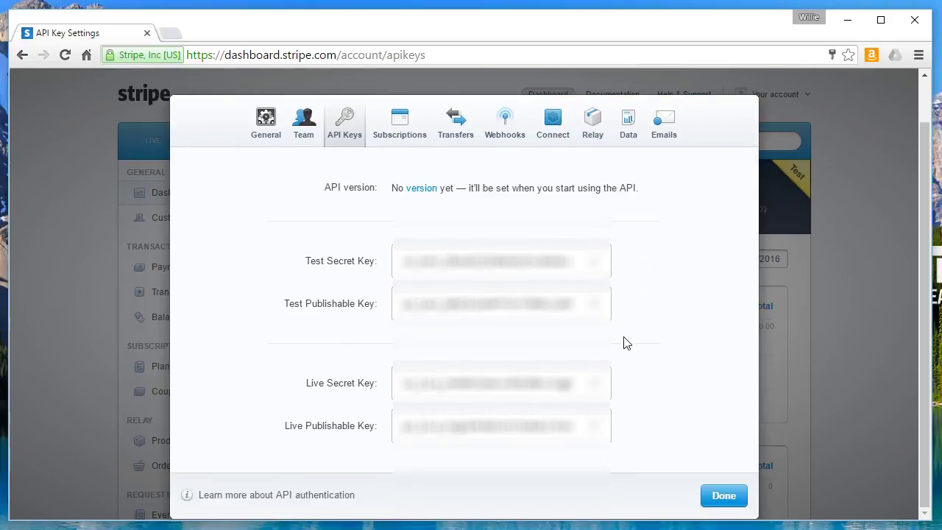
pyautogui.scroll(3, 624, 342)
pyautogui.click(573, 391)
pyautogui.click(569, 399)
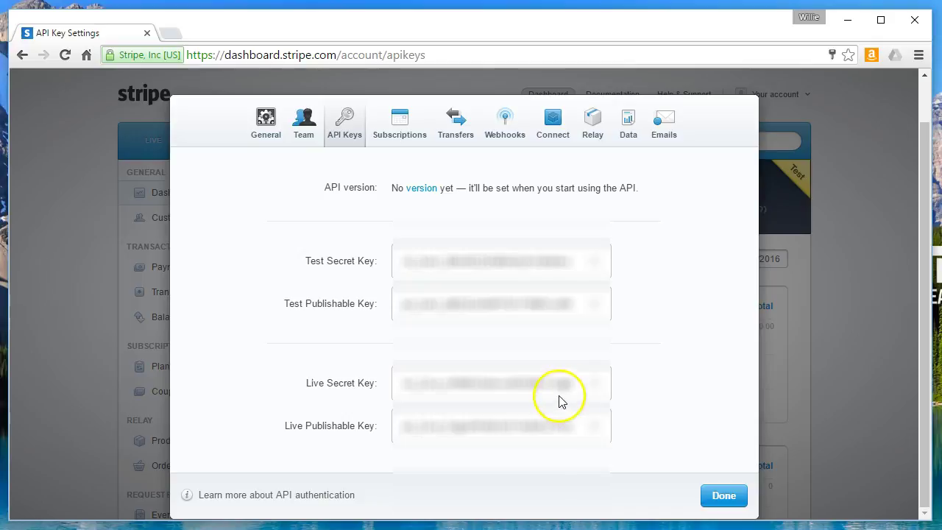